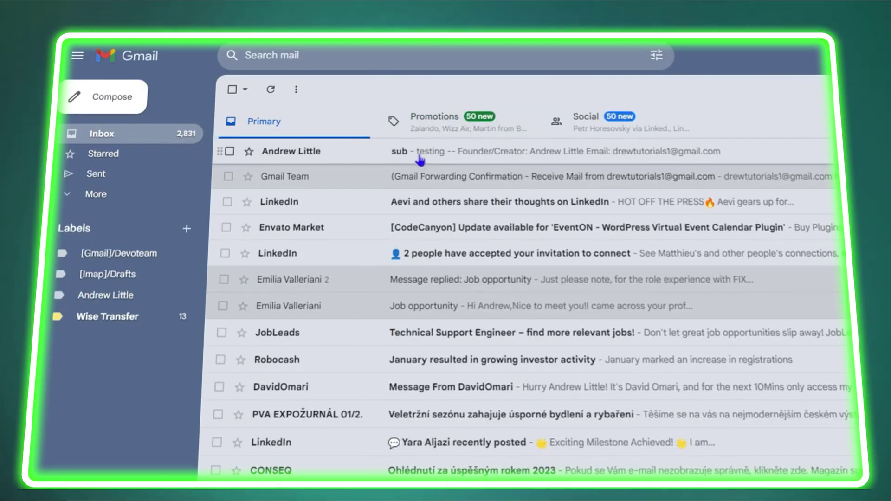
Step: Open Gmail's full Settings page on the General tab from the Quick settings gear
{"action": "left_click", "coordinate": [418, 157]}
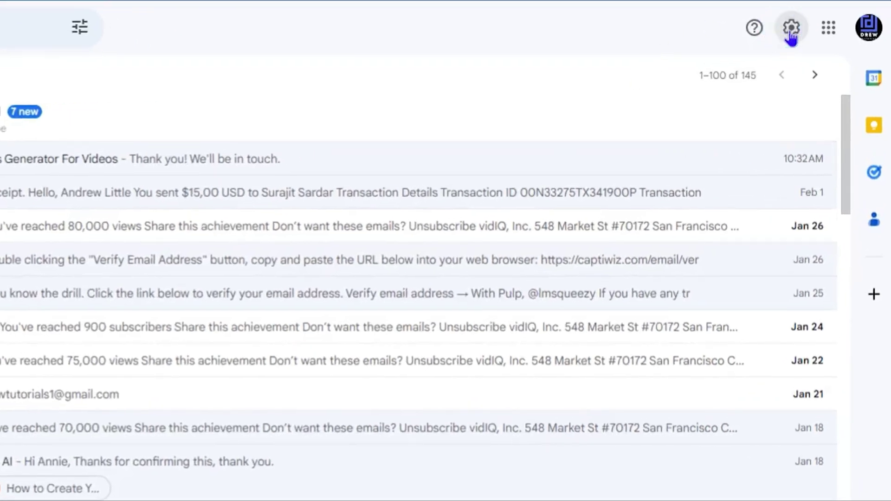
{"action": "left_click", "coordinate": [791, 29]}
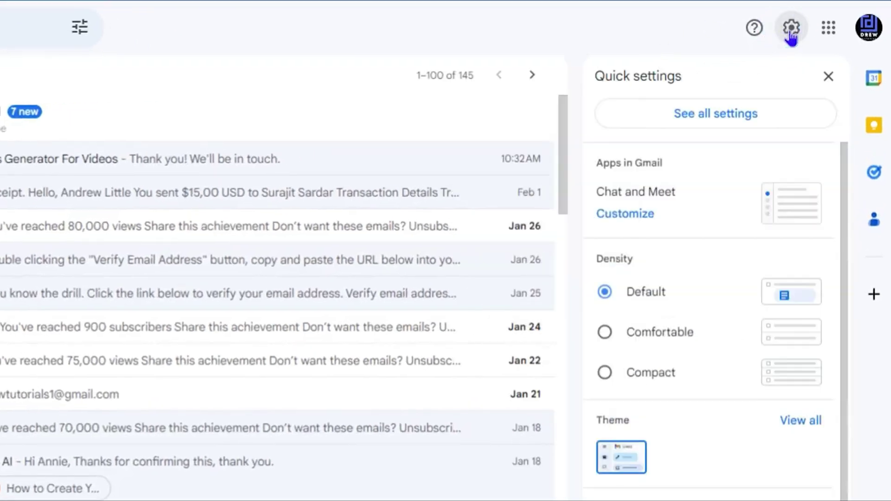
{"action": "left_click", "coordinate": [698, 120]}
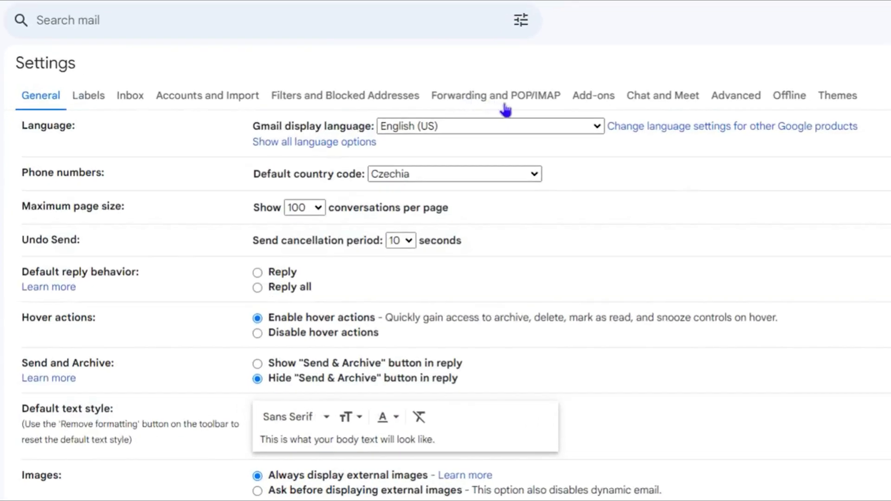
Step: On the Forwarding and POP/IMAP tab, add the second Gmail address as a forwarding address
{"action": "left_click", "coordinate": [526, 104]}
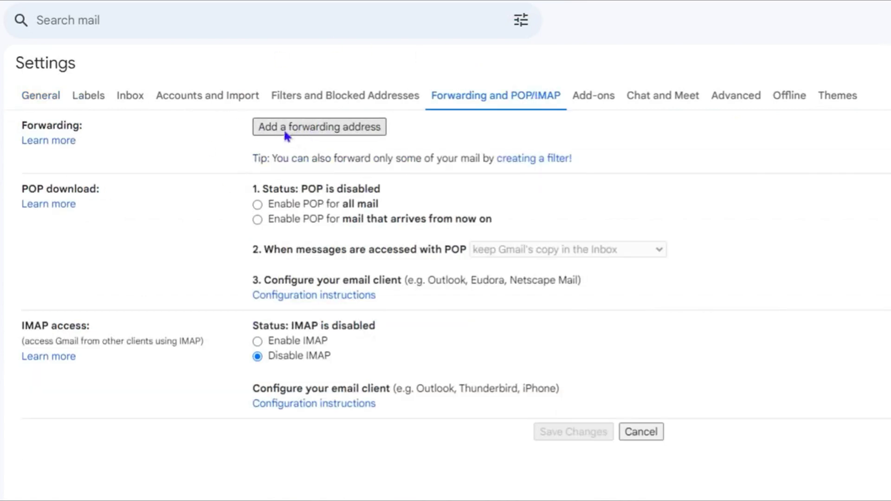
{"action": "left_click", "coordinate": [310, 134]}
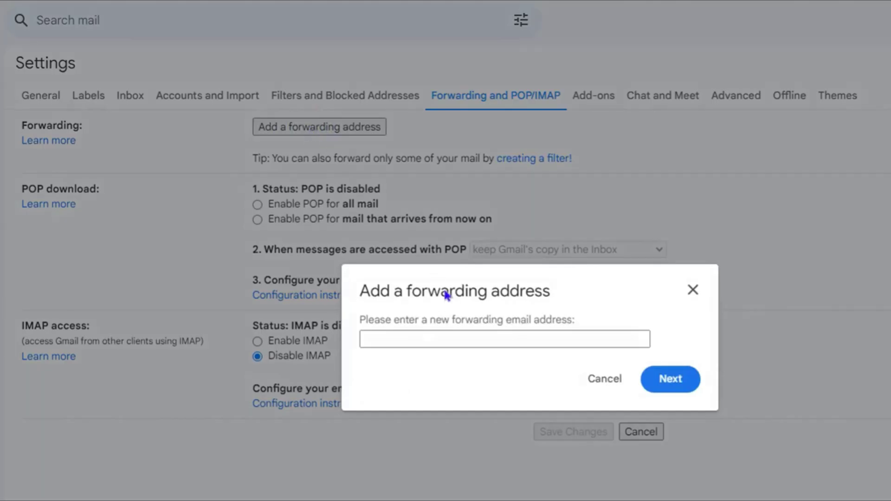
{"action": "left_click", "coordinate": [429, 334]}
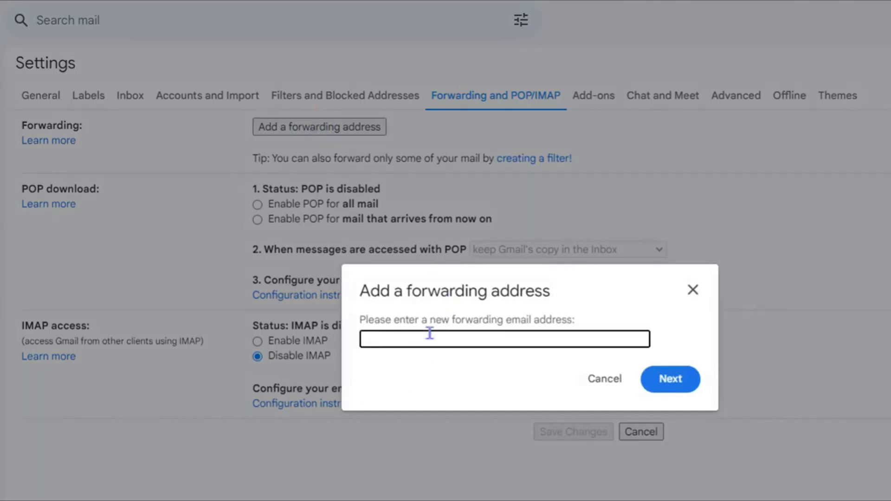
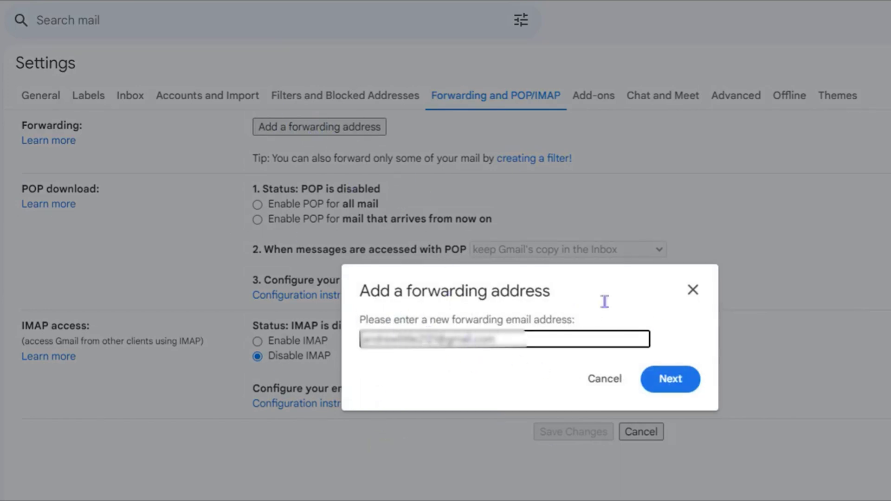
{"action": "left_click", "coordinate": [672, 387]}
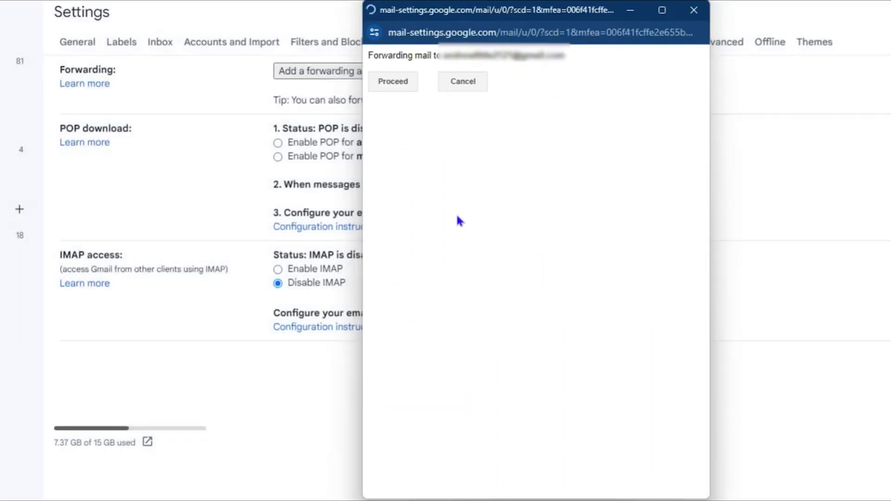
Step: Approve forwarding to the new address, dismiss the confirmation notice, and switch to the receiving inbox
{"action": "left_click", "coordinate": [391, 83]}
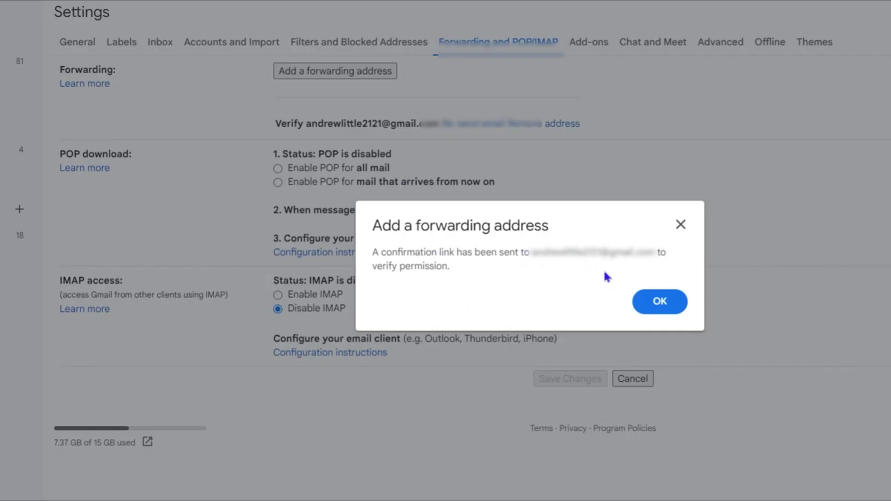
{"action": "left_click", "coordinate": [654, 308]}
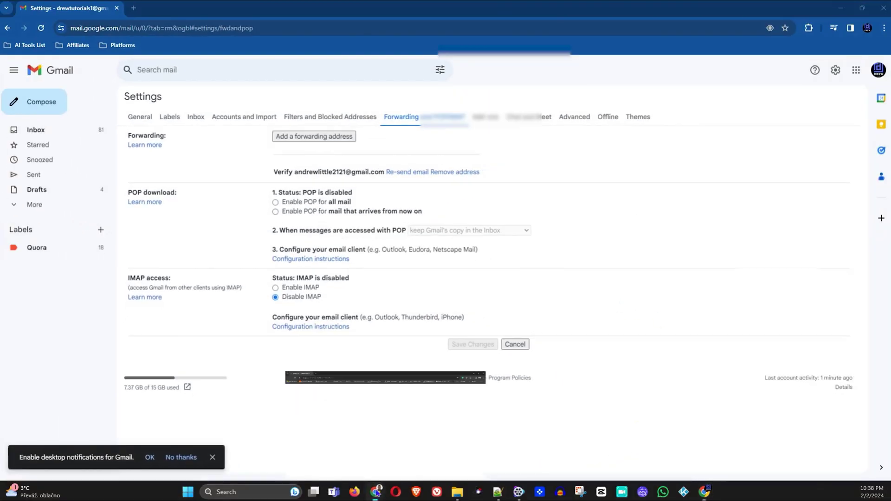
{"action": "left_click", "coordinate": [376, 490]}
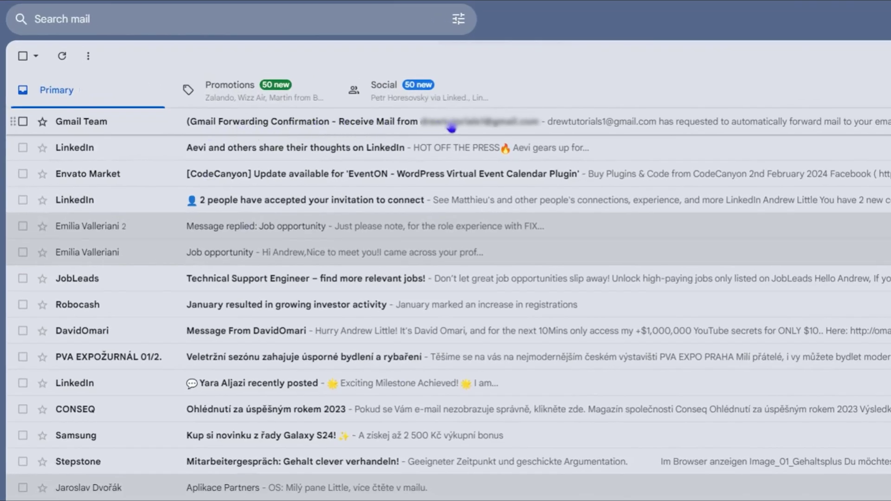
Step: Confirm the forwarding request through the link in the Gmail Forwarding Confirmation email
{"action": "left_click", "coordinate": [413, 126]}
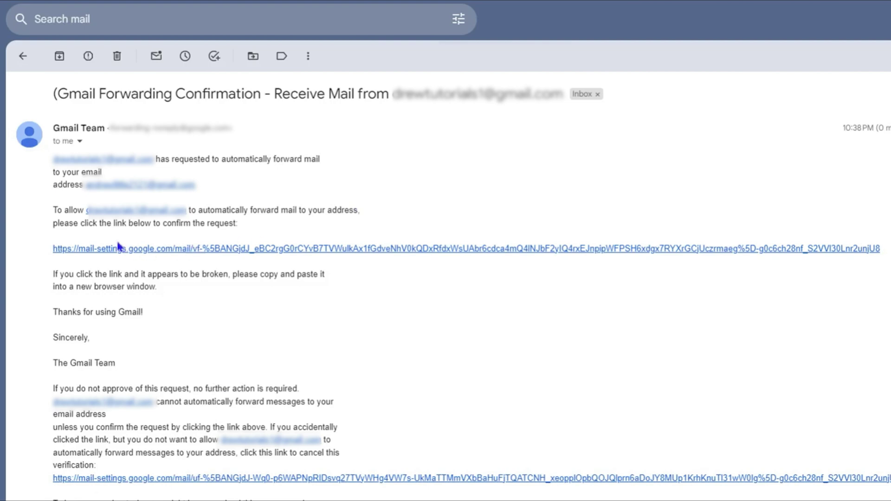
{"action": "left_click", "coordinate": [458, 248]}
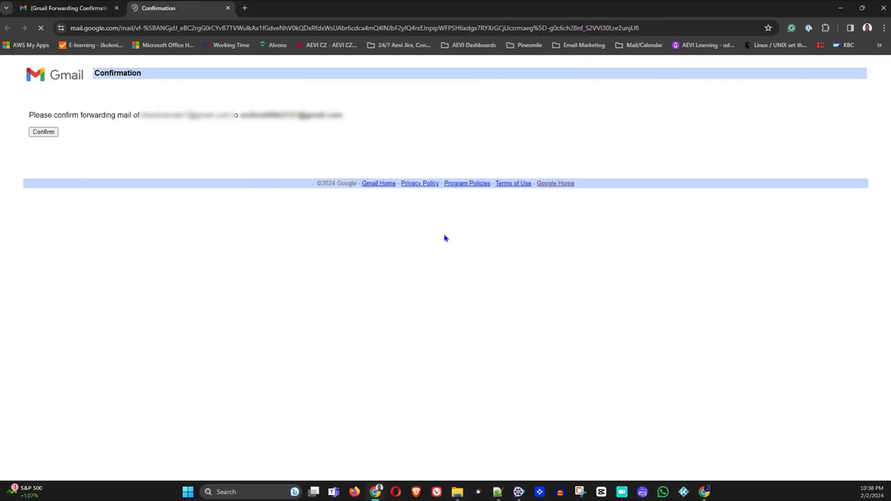
{"action": "left_click", "coordinate": [44, 132]}
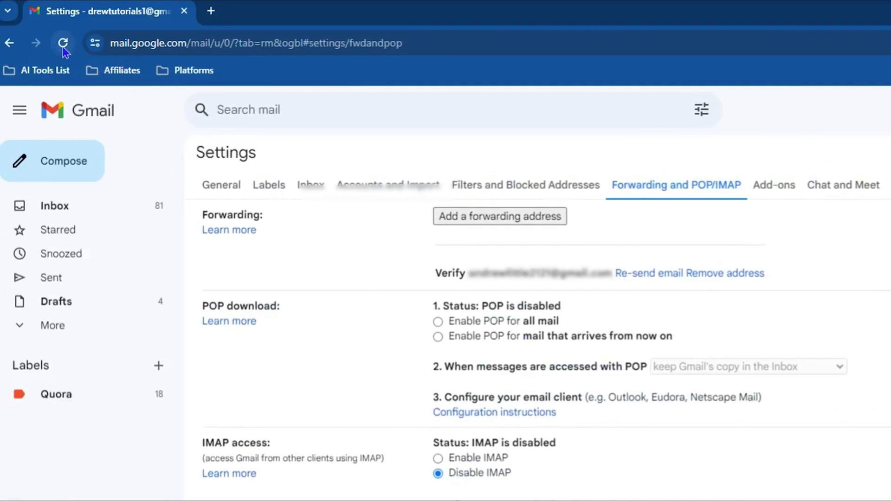
Step: After reloading Settings, forward incoming mail to the verified address, keeping Gmail's copy in the Inbox
{"action": "left_click", "coordinate": [63, 44]}
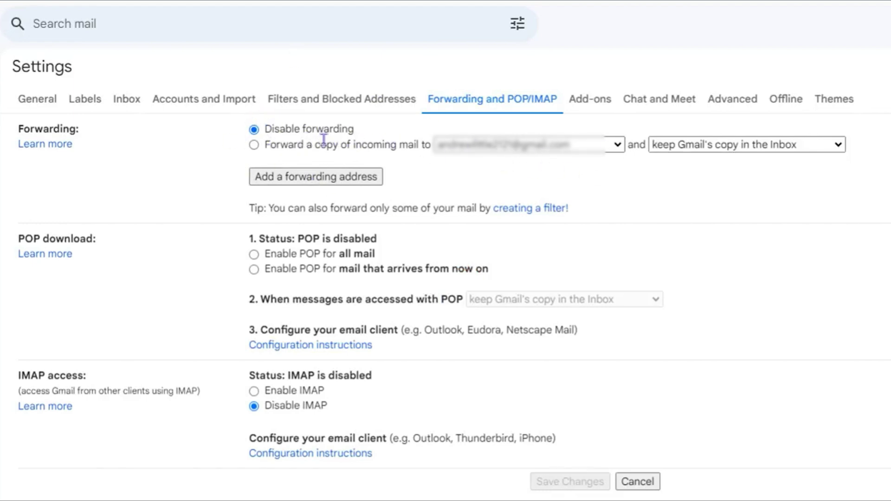
{"action": "left_click", "coordinate": [253, 146]}
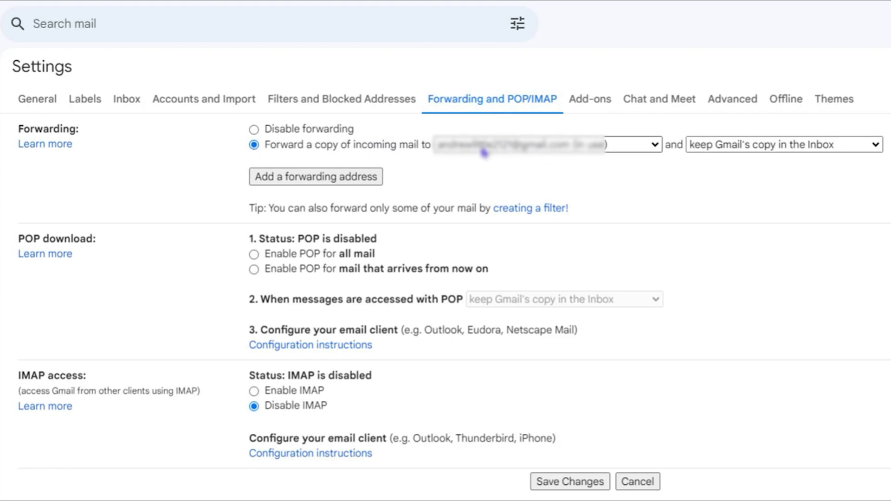
{"action": "left_click", "coordinate": [519, 149]}
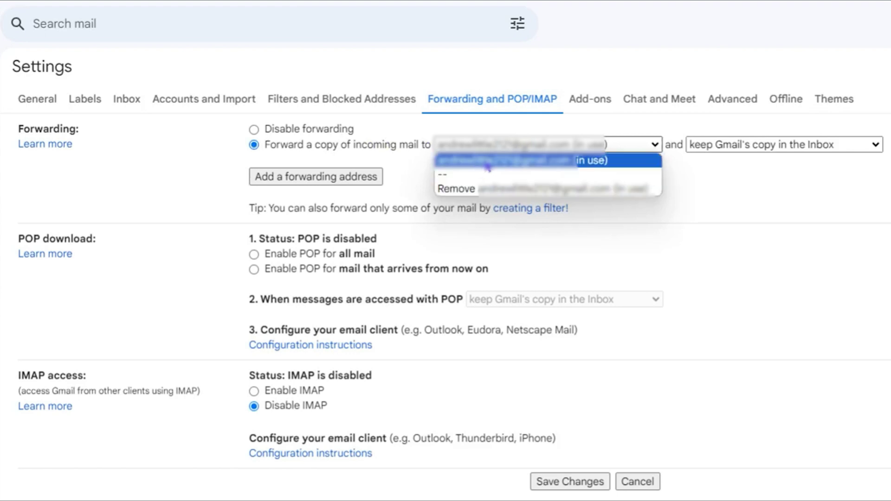
{"action": "left_click", "coordinate": [477, 162]}
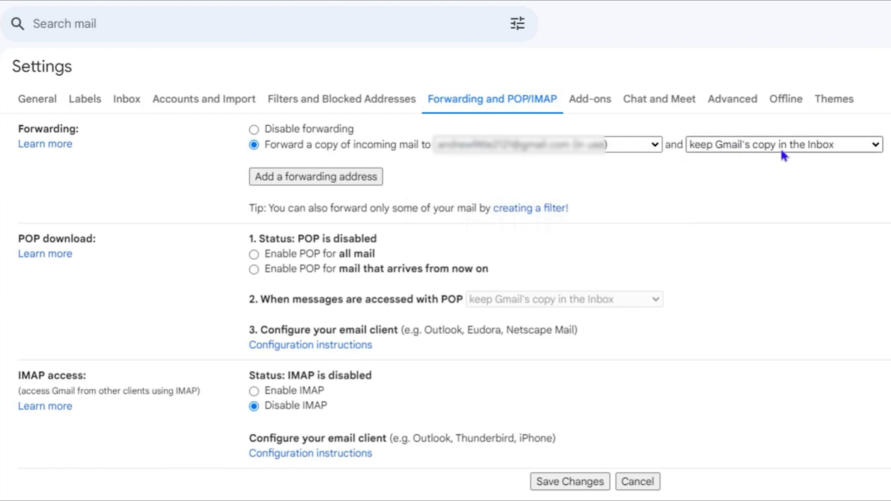
{"action": "left_click", "coordinate": [812, 146]}
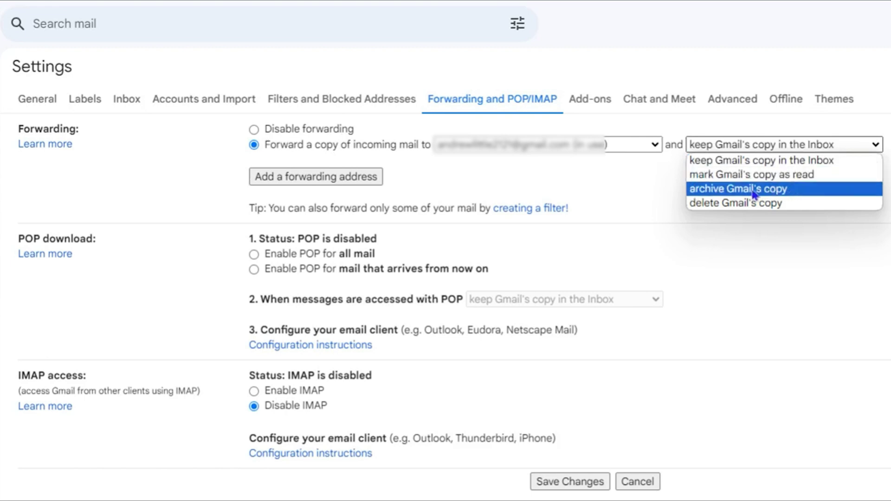
{"action": "left_click", "coordinate": [763, 161]}
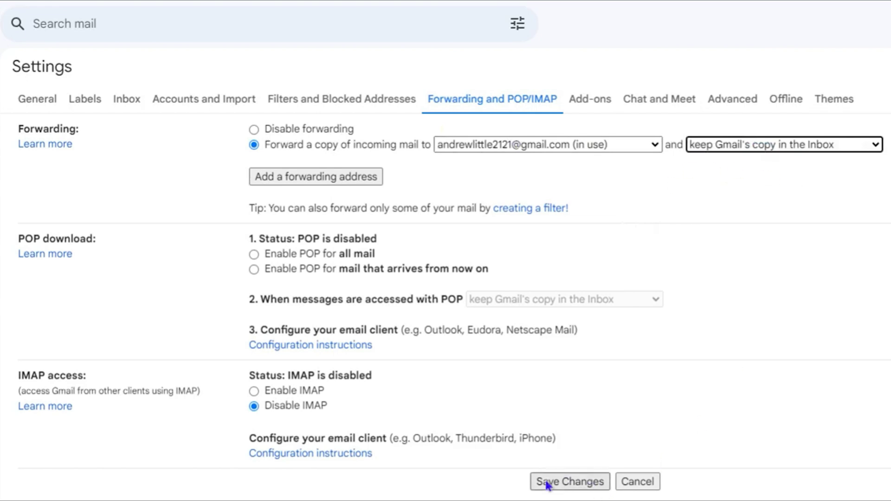
{"action": "left_click", "coordinate": [570, 482]}
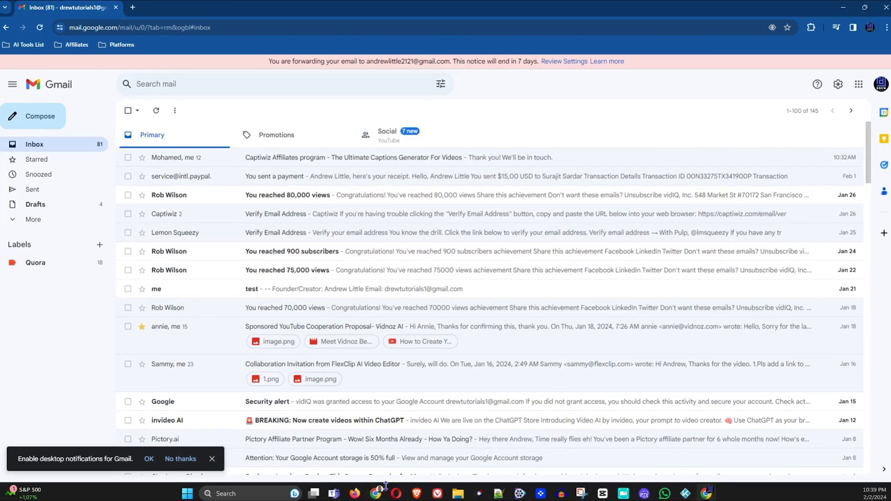
Step: Compose and send yourself a test email with subject 'sub' and body 'testing'
{"action": "mouse_move", "coordinate": [377, 496]}
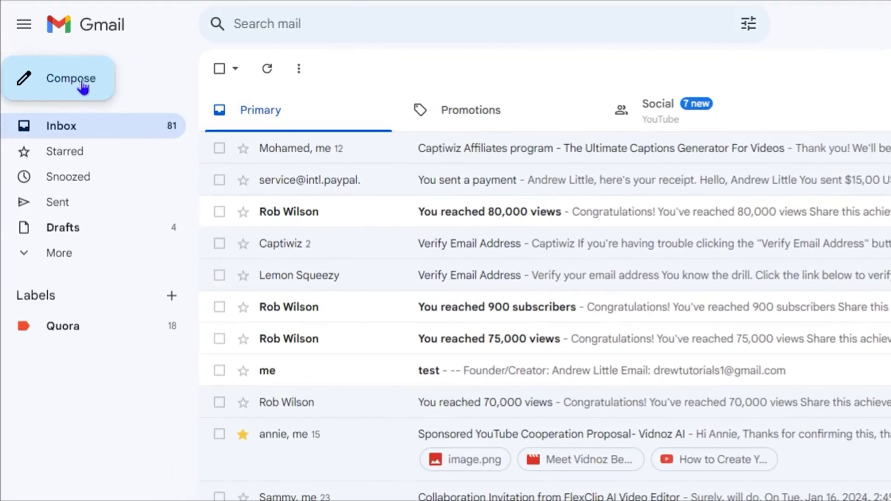
{"action": "left_click", "coordinate": [63, 94]}
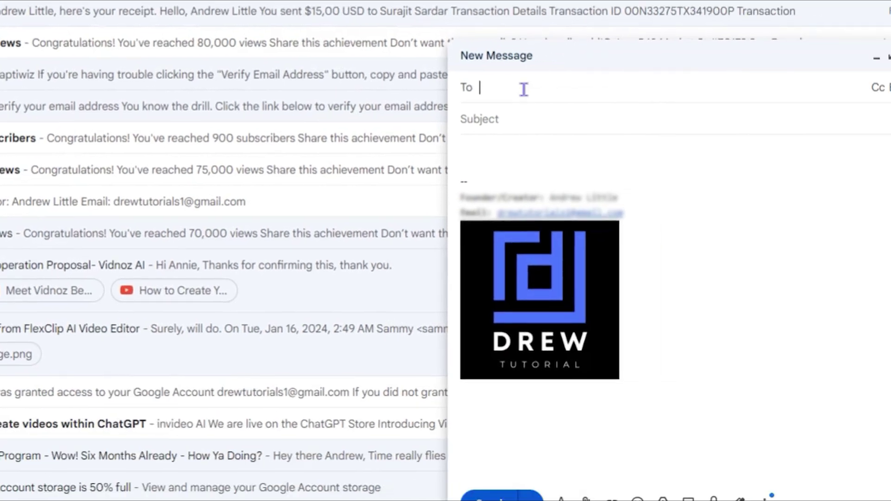
{"action": "type", "text": "d"}
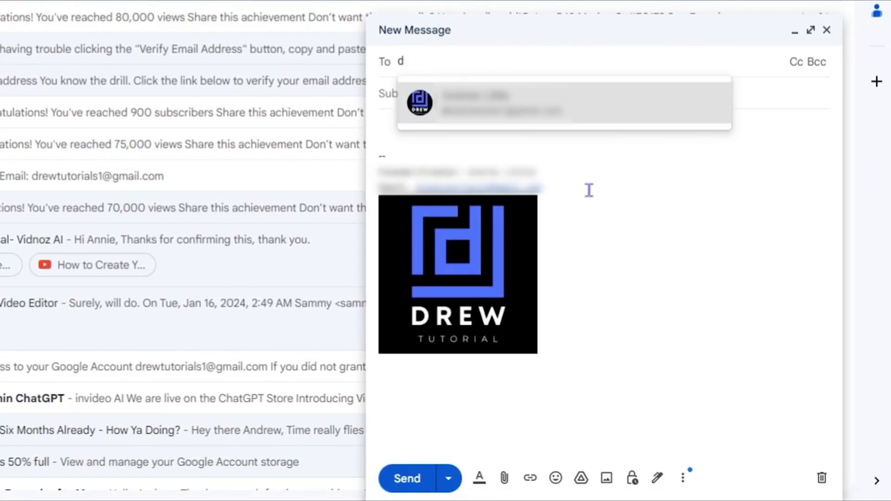
{"action": "left_click", "coordinate": [521, 105]}
{"action": "left_click", "coordinate": [432, 113]}
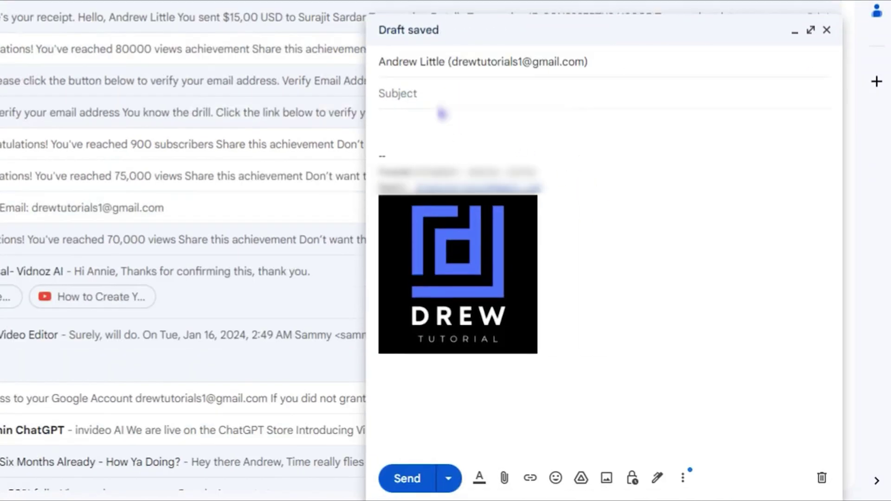
{"action": "type", "text": "su"}
{"action": "type", "text": "f"}
{"action": "type", "text": "b"}
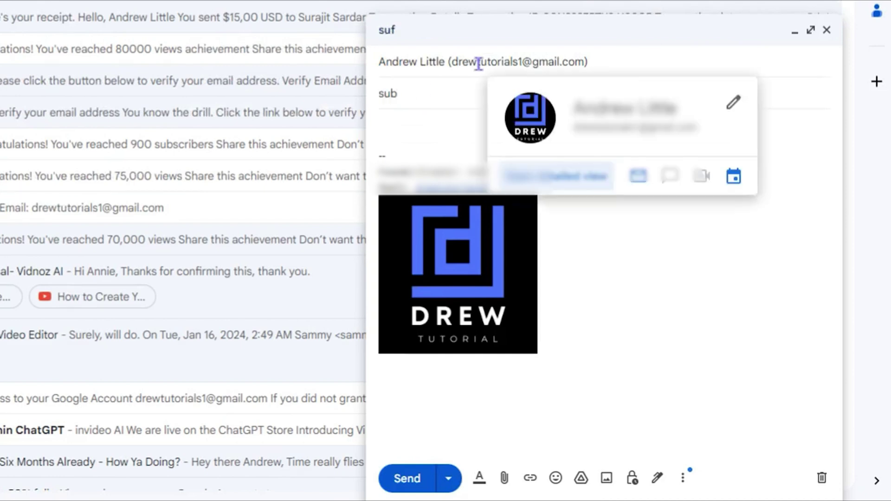
{"action": "left_click", "coordinate": [388, 116]}
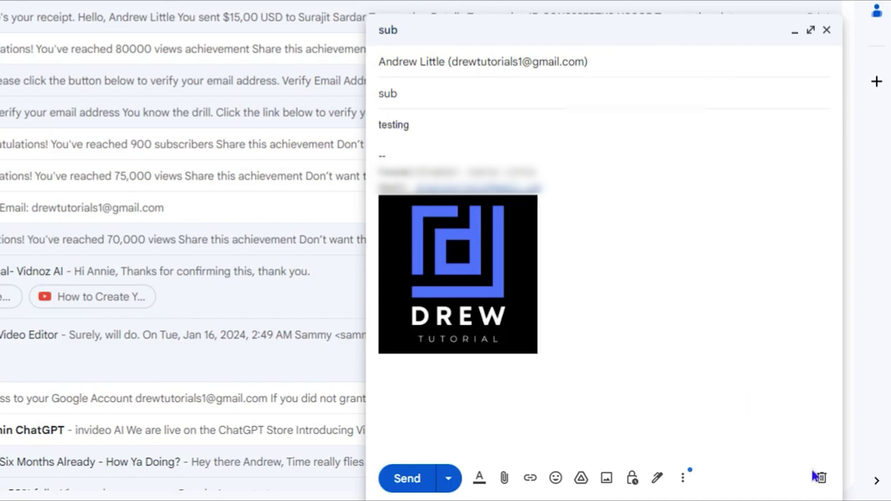
{"action": "left_click", "coordinate": [392, 491]}
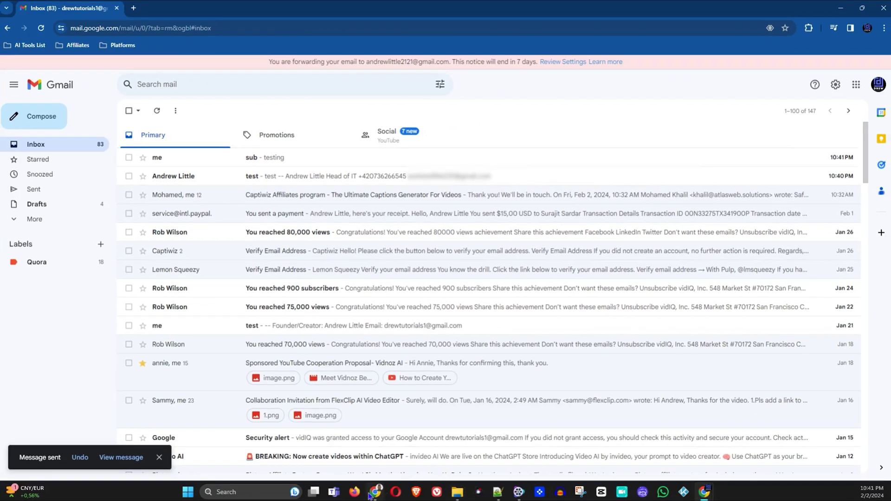
{"action": "mouse_move", "coordinate": [377, 495]}
{"action": "left_click", "coordinate": [374, 443]}
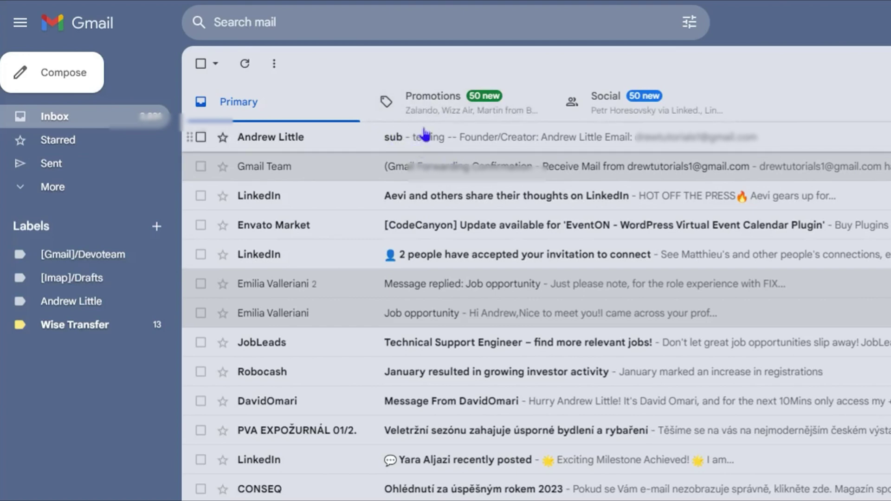
{"action": "double_click", "coordinate": [433, 145]}
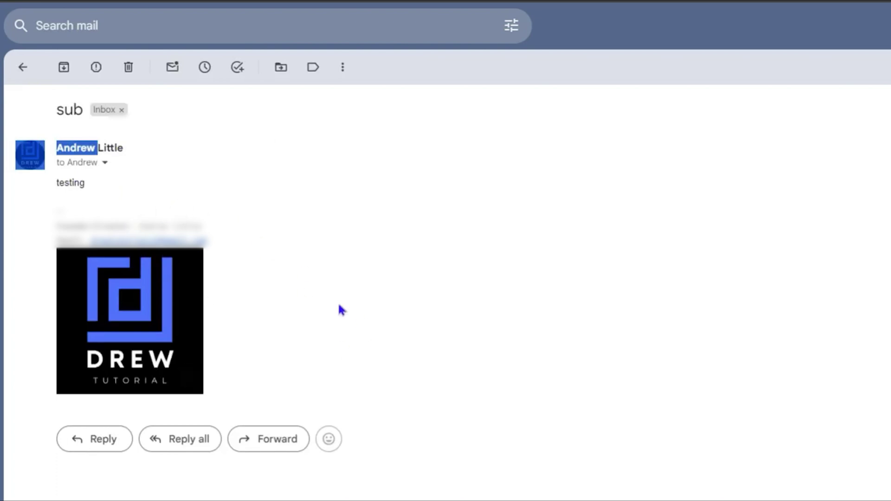
{"action": "left_click", "coordinate": [166, 201]}
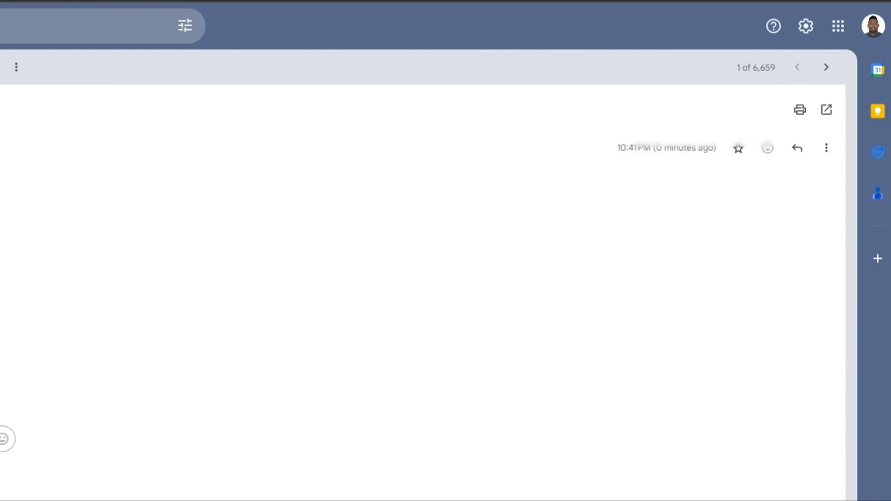
{"action": "key", "text": "u"}
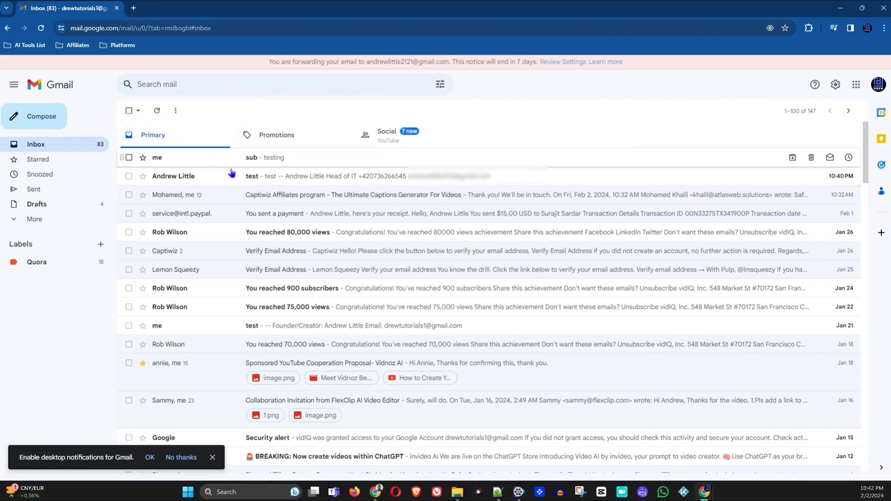
Step: Open the 'sub - testing' email in the original account's Inbox
{"action": "left_click", "coordinate": [253, 157]}
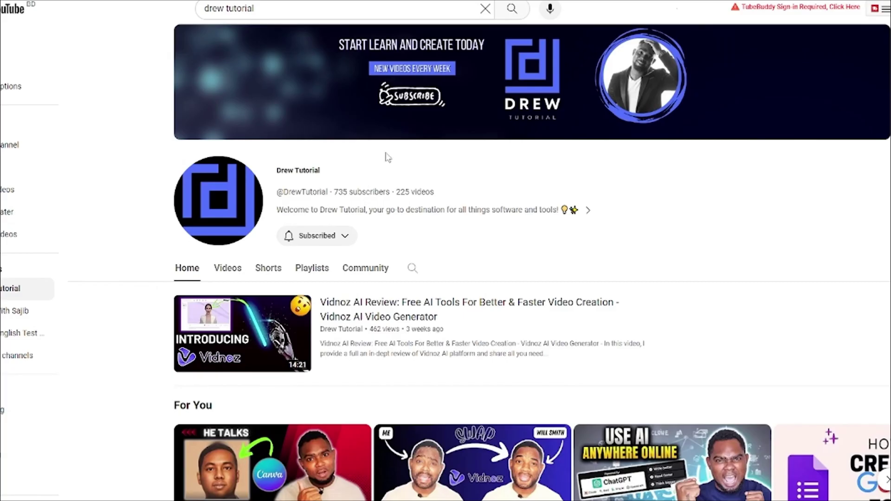
Step: Browse the Drew Tutorial channel's Videos tab
{"action": "scroll", "coordinate": [388, 157], "scroll_direction": "down", "scroll_amount": 8}
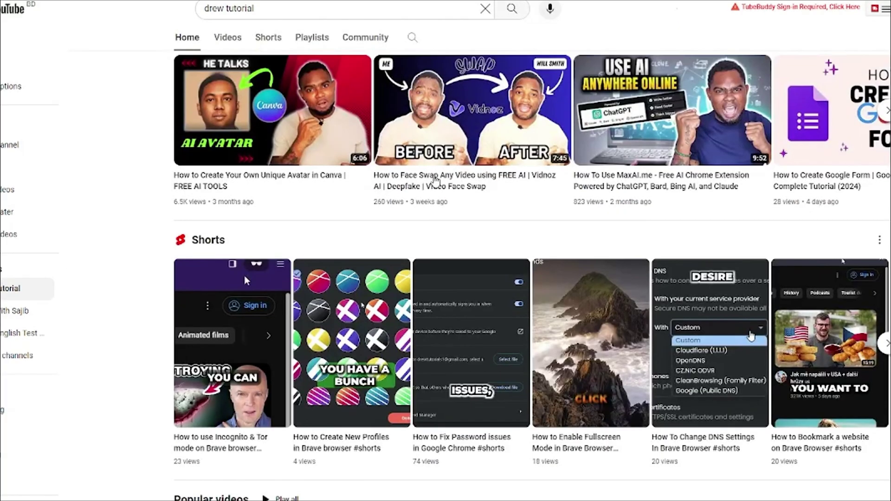
{"action": "scroll", "coordinate": [435, 180], "scroll_direction": "up", "scroll_amount": 7}
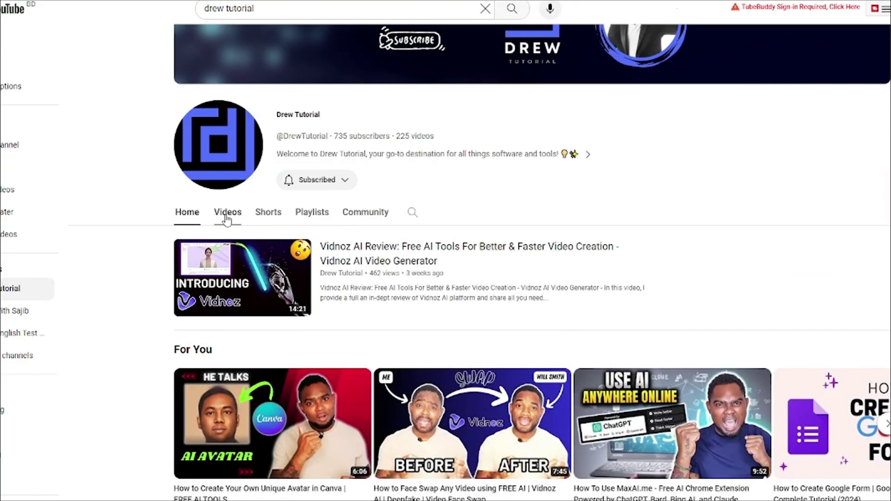
{"action": "left_click", "coordinate": [227, 214]}
{"action": "scroll", "coordinate": [229, 219], "scroll_direction": "down", "scroll_amount": 15}
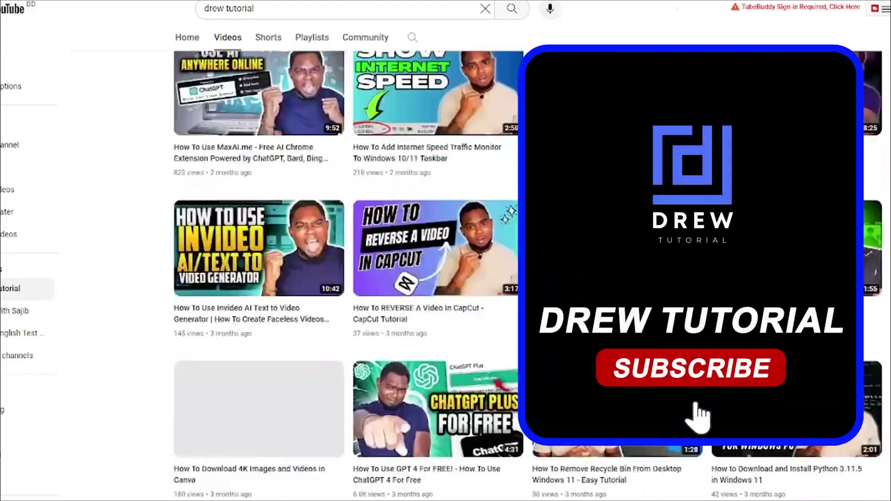
{"action": "scroll", "coordinate": [346, 274], "scroll_direction": "down", "scroll_amount": 15}
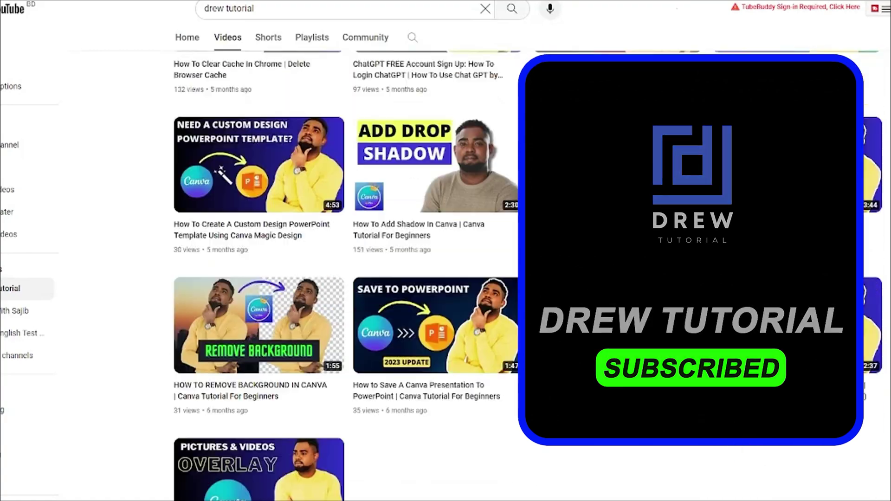
{"action": "scroll", "coordinate": [615, 420], "scroll_direction": "up", "scroll_amount": 15}
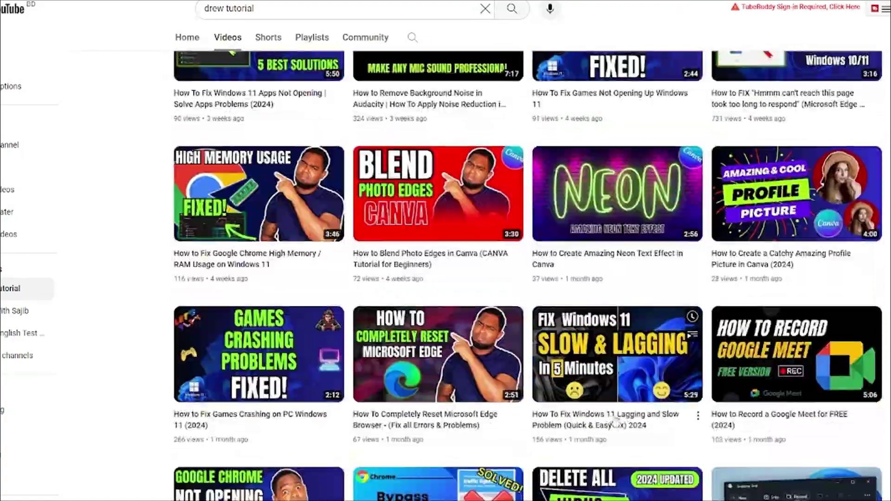
{"action": "scroll", "coordinate": [614, 419], "scroll_direction": "up", "scroll_amount": 15}
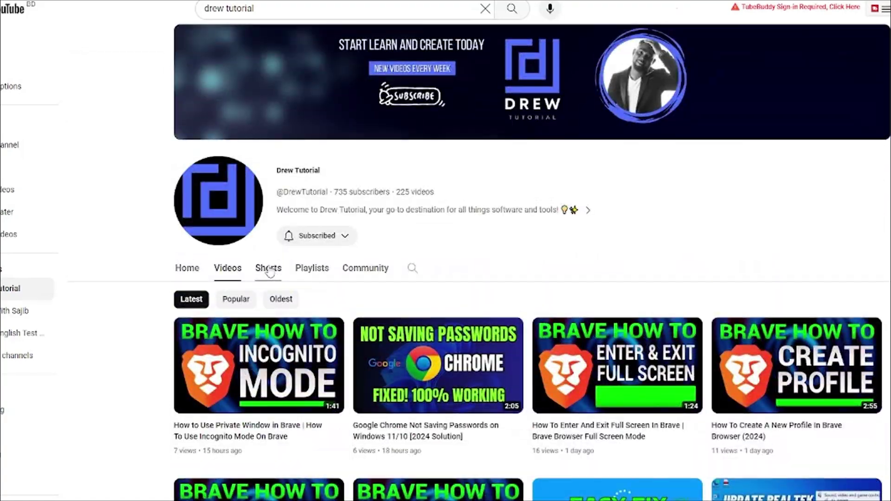
Step: Switch to the channel's Shorts section and scroll through its short videos
{"action": "left_click", "coordinate": [268, 268]}
{"action": "scroll", "coordinate": [499, 315], "scroll_direction": "down", "scroll_amount": 15}
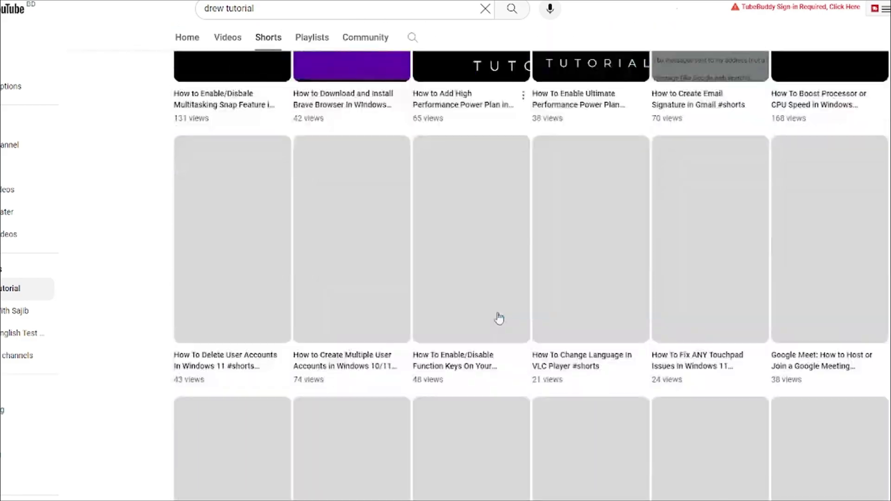
{"action": "scroll", "coordinate": [499, 316], "scroll_direction": "down", "scroll_amount": 5}
{"action": "scroll", "coordinate": [499, 315], "scroll_direction": "up", "scroll_amount": 5}
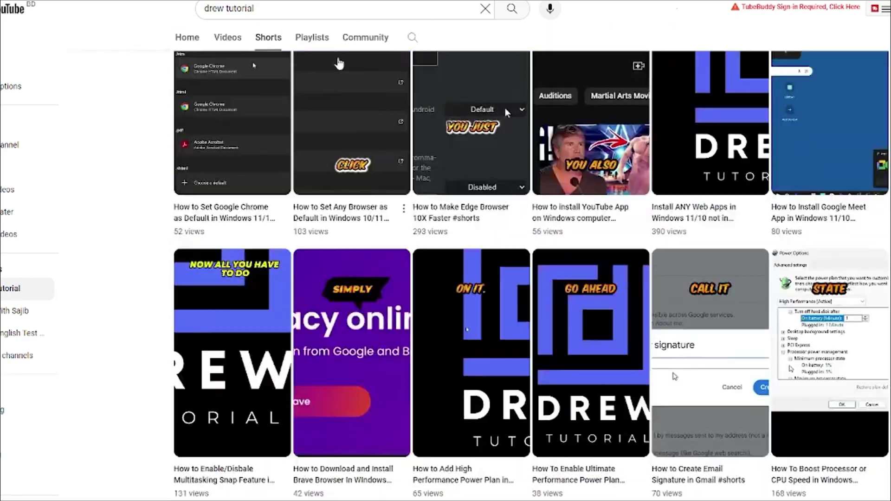